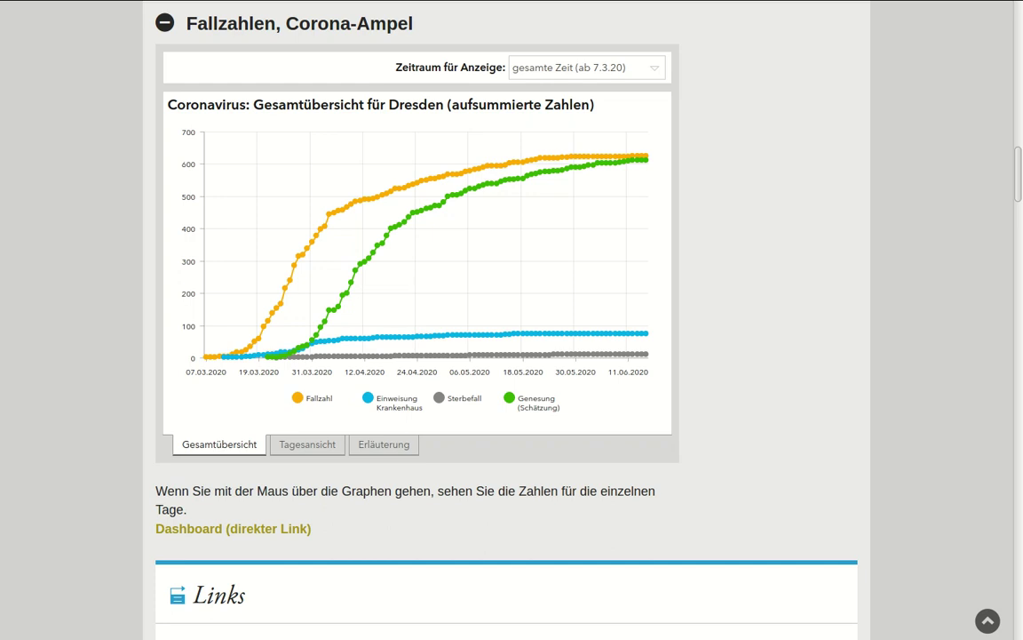
# Step: Read the dashboard's Erläuterung view, return to the Gesamtübersicht chart and inspect its data points for the most recent date
pyautogui.click(374, 444)
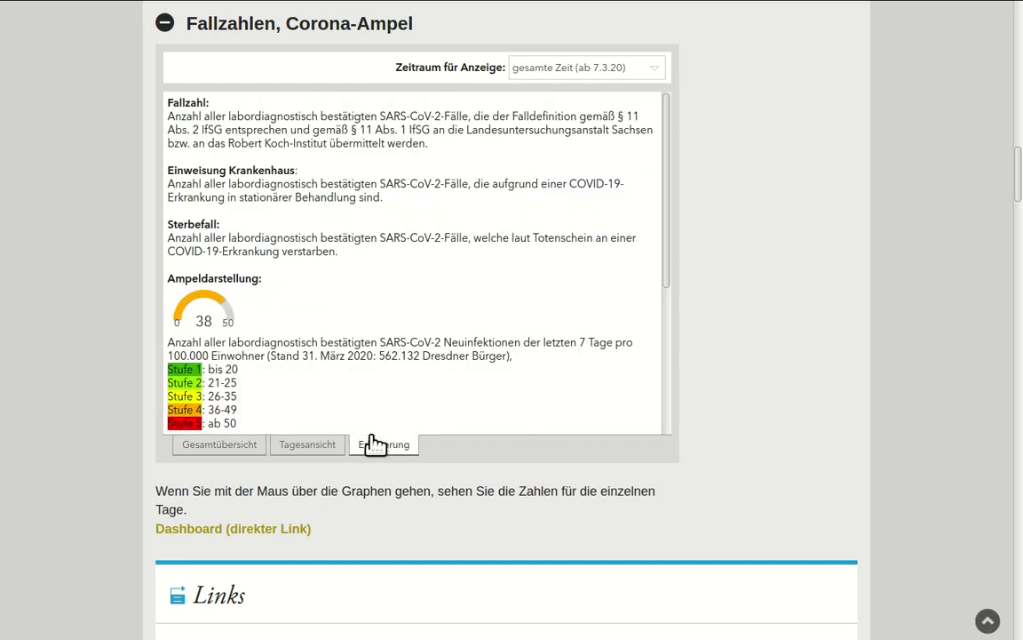
pyautogui.click(203, 452)
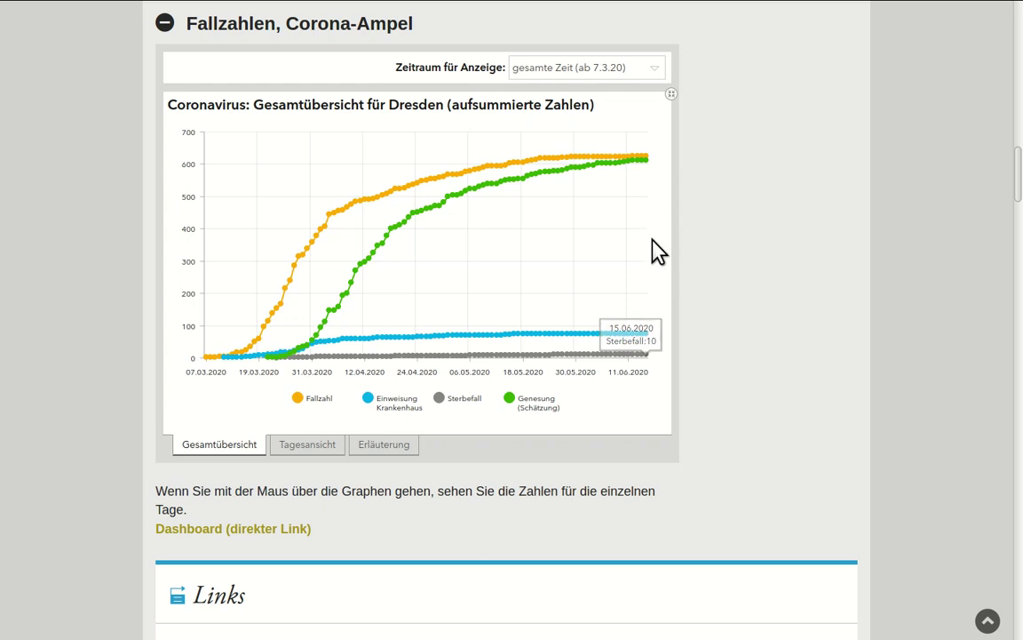
pyautogui.moveTo(651, 174)
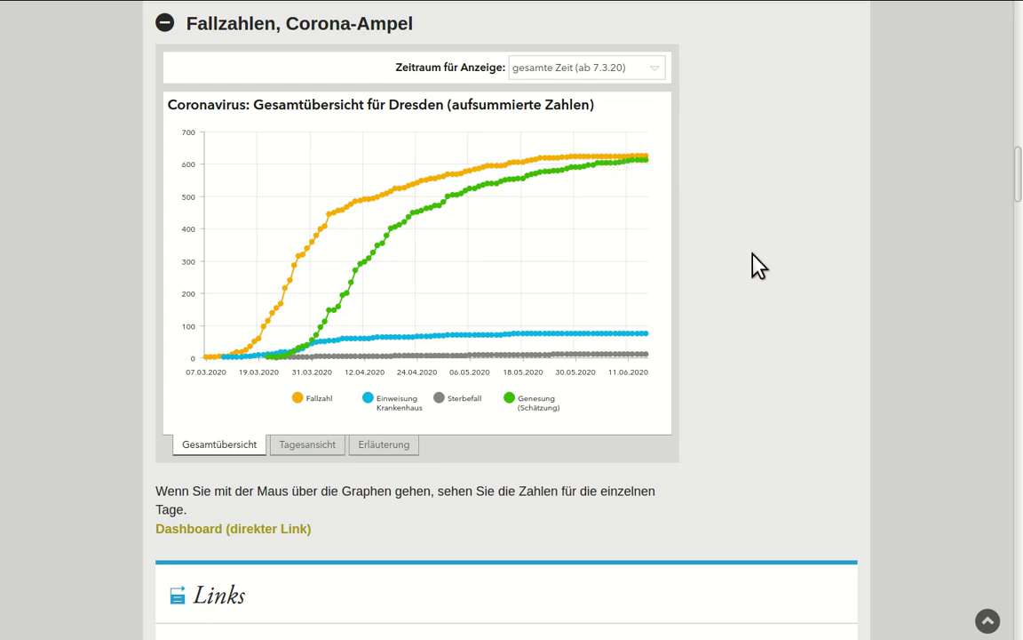
# Step: Switch to the Google Sheets case-number table and inspect the Inf./100.000 EW formula and date for 28.03.2020
pyautogui.hotkey('ctrl', 'Tab')
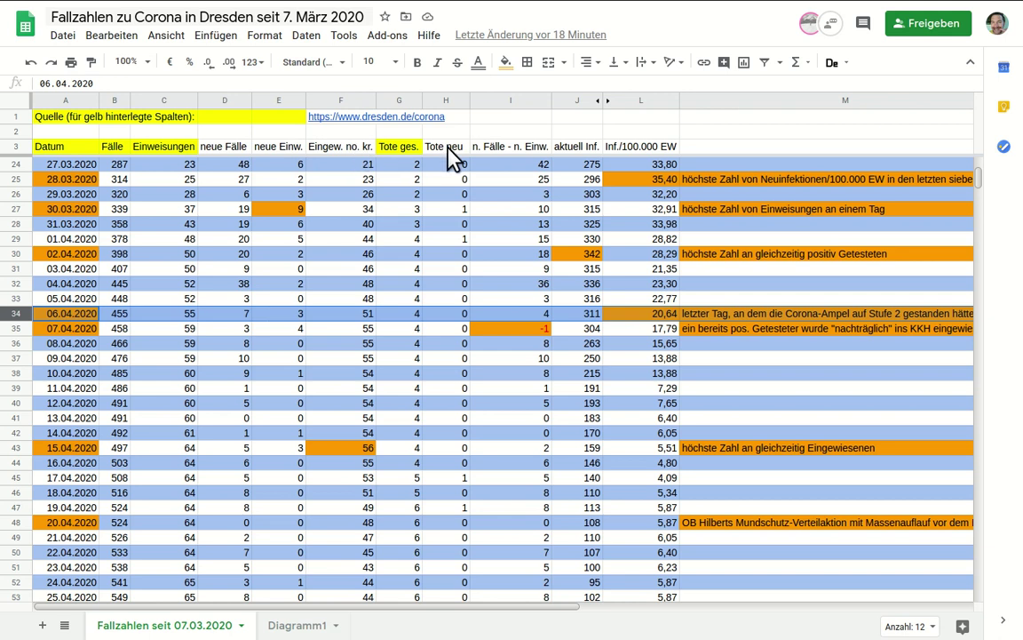
pyautogui.click(646, 181)
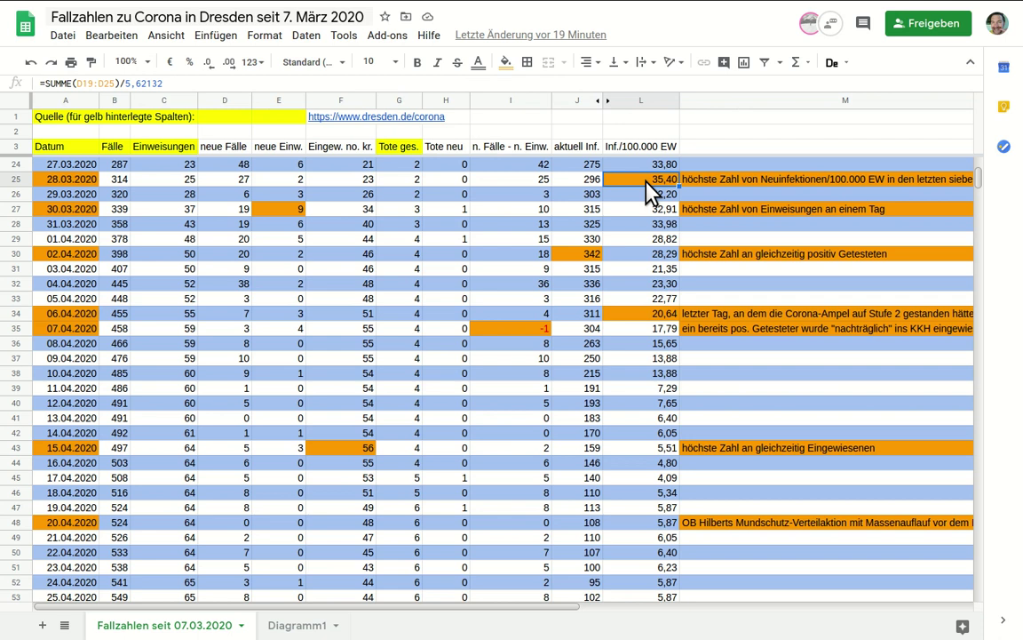
pyautogui.press('Home')
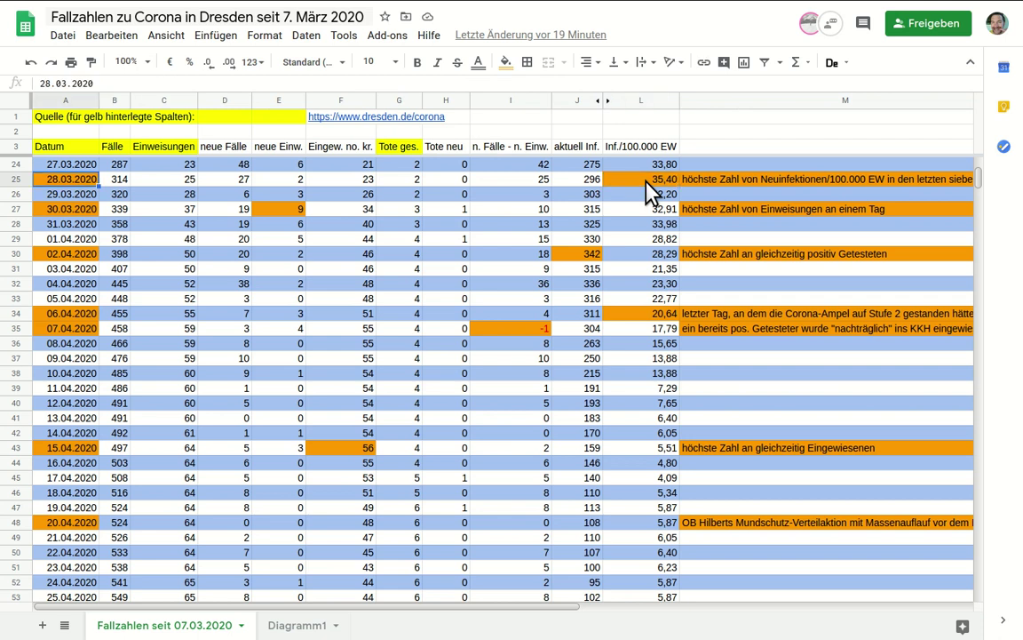
# Step: Inspect the hospital admissions, total deaths and currently infected values in the 15.06.2020 row
pyautogui.press('pagedown')
pyautogui.press('pagedown')
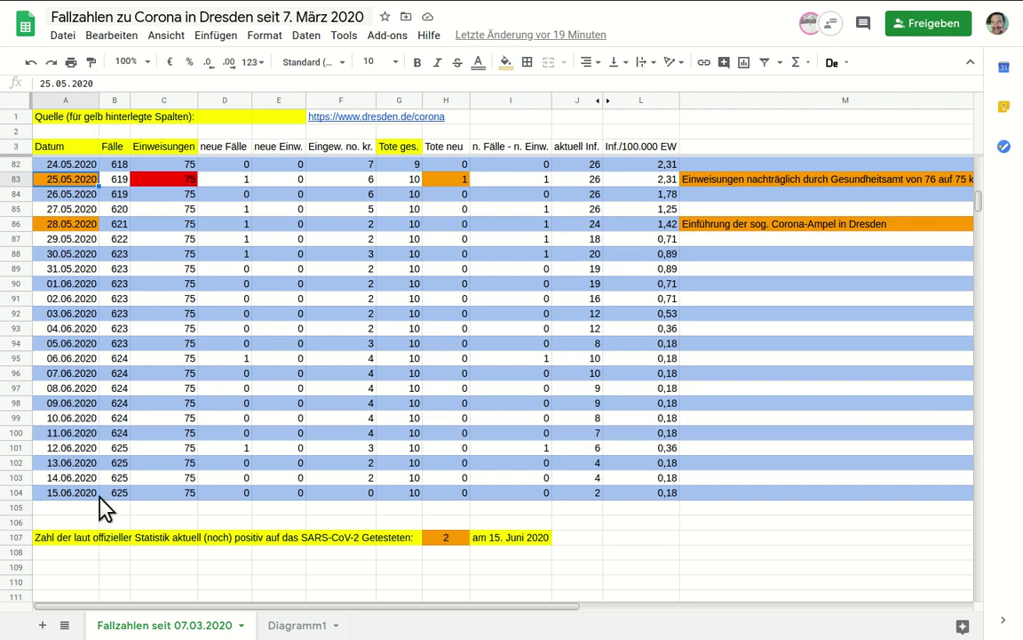
pyautogui.click(165, 494)
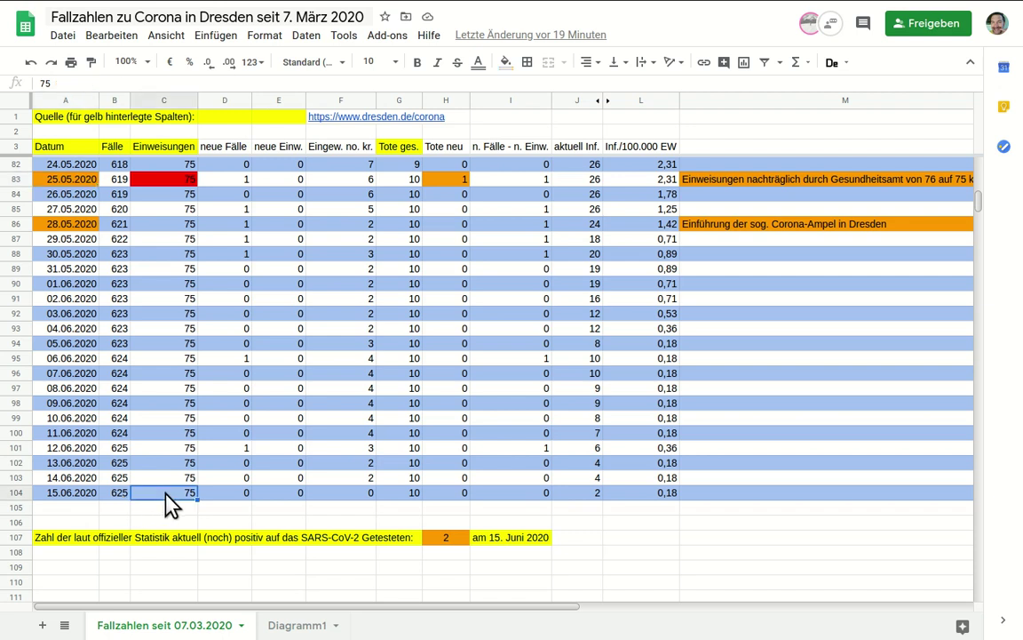
pyautogui.click(412, 496)
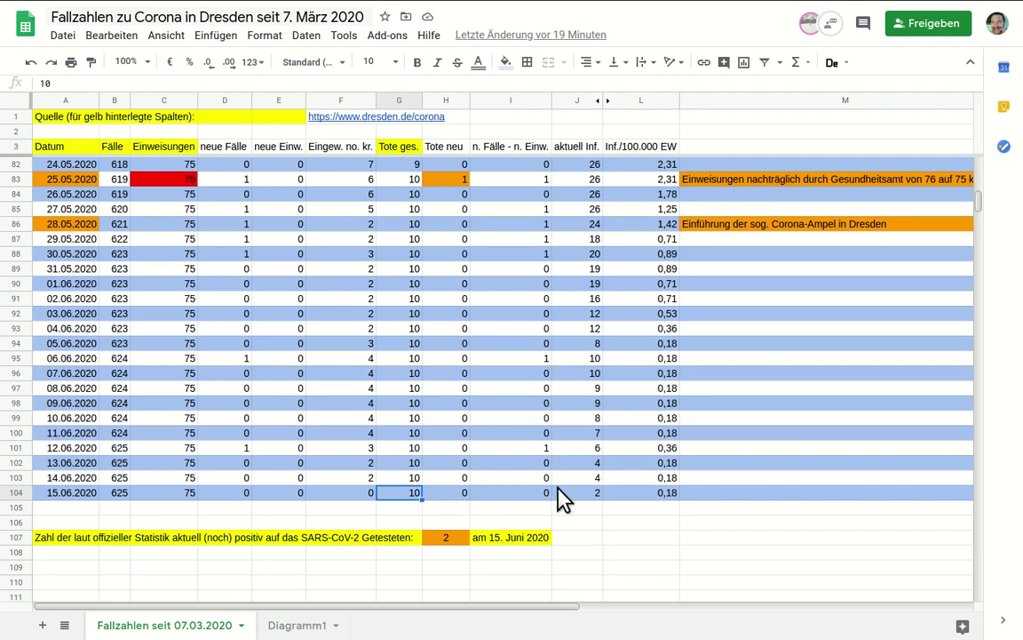
pyautogui.click(586, 494)
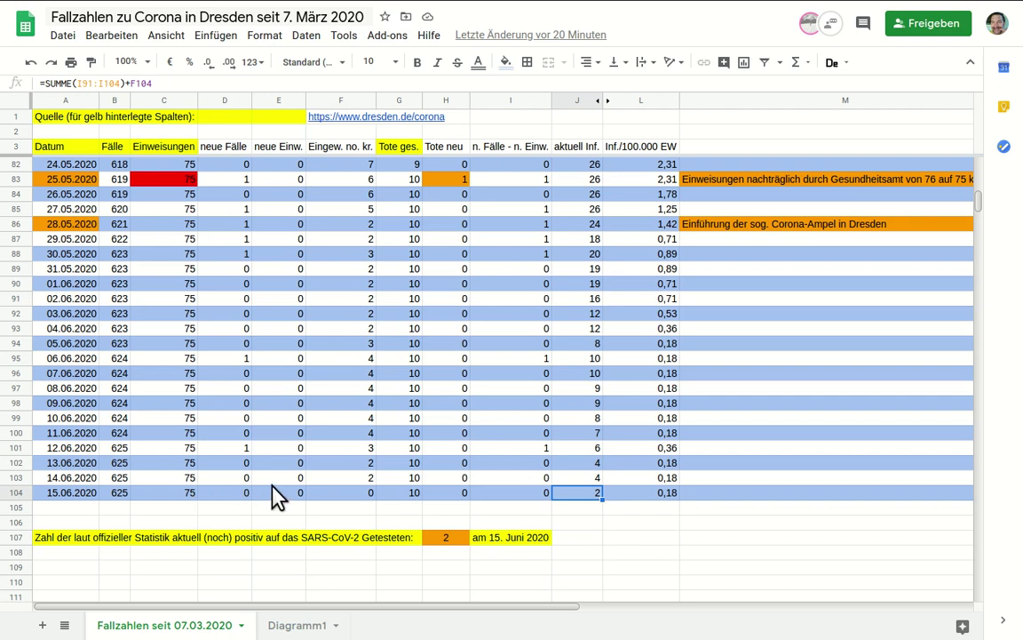
# Step: Trace the new hospital admissions back from 15.06.2020 to 18.05.2020, and check the new deaths entry for 25.05.2020
pyautogui.moveTo(276, 491); pyautogui.dragTo(277, 192)
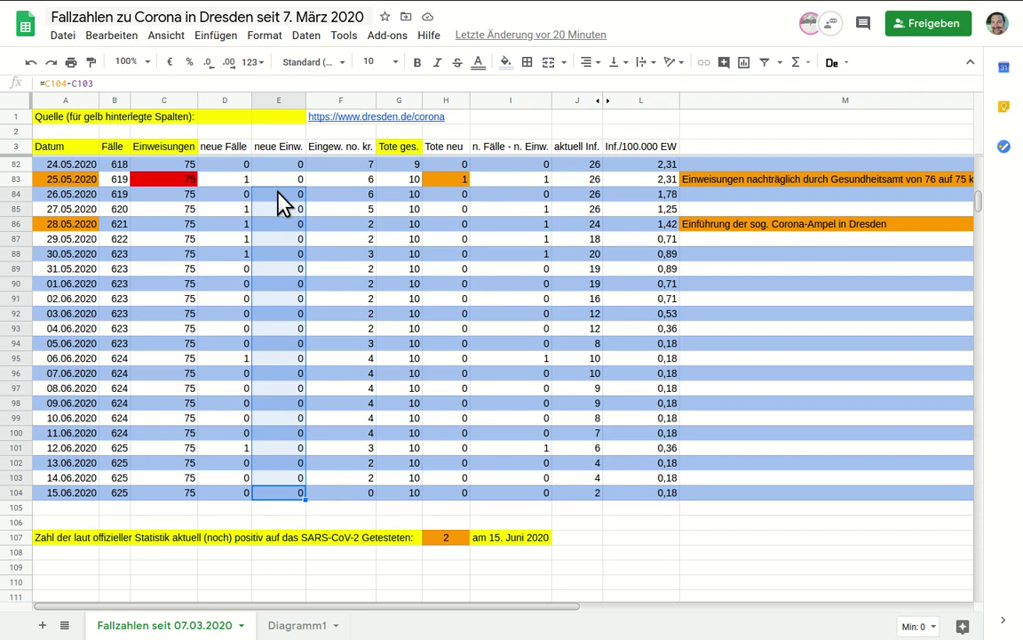
pyautogui.press('pageup')
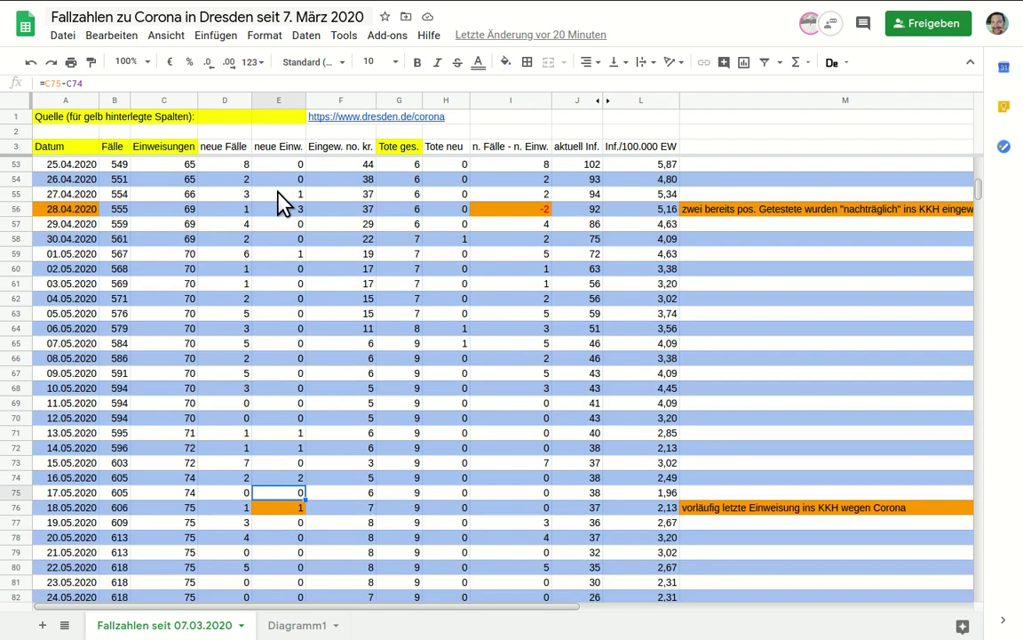
pyautogui.click(266, 513)
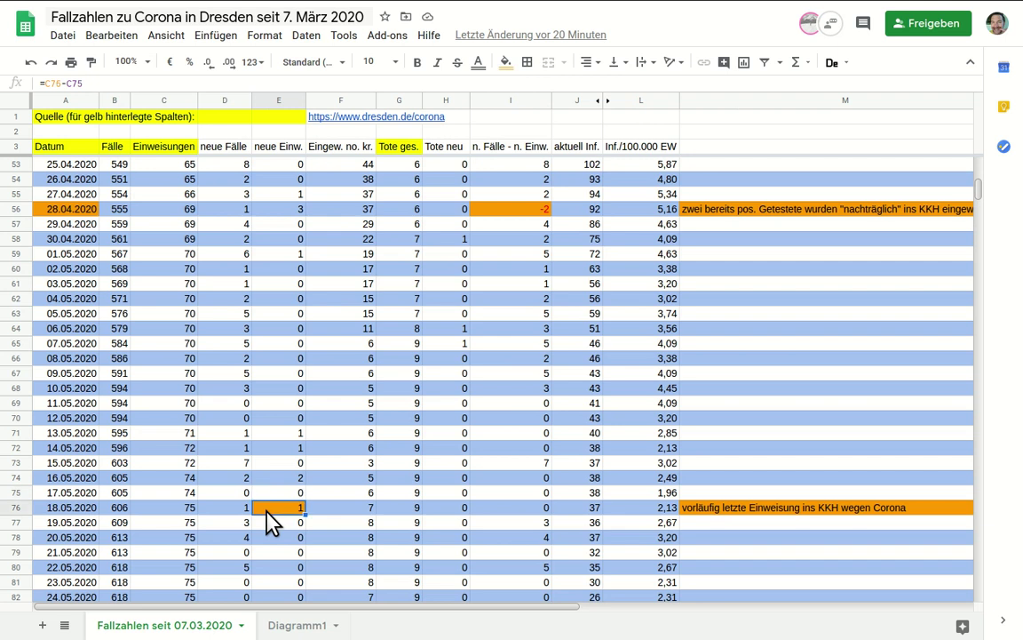
pyautogui.press('pagedown')
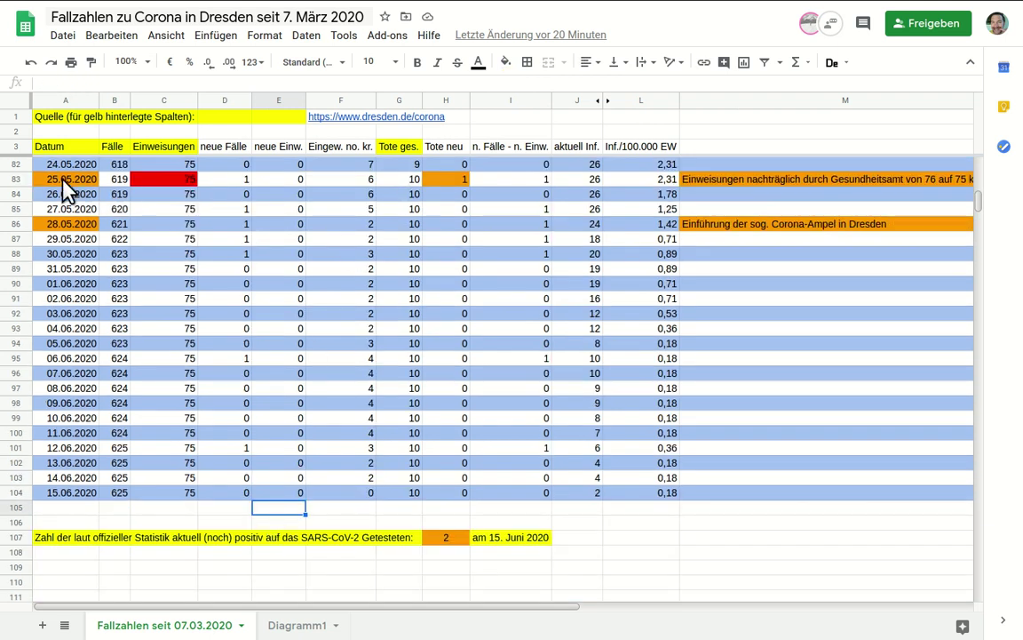
pyautogui.click(441, 182)
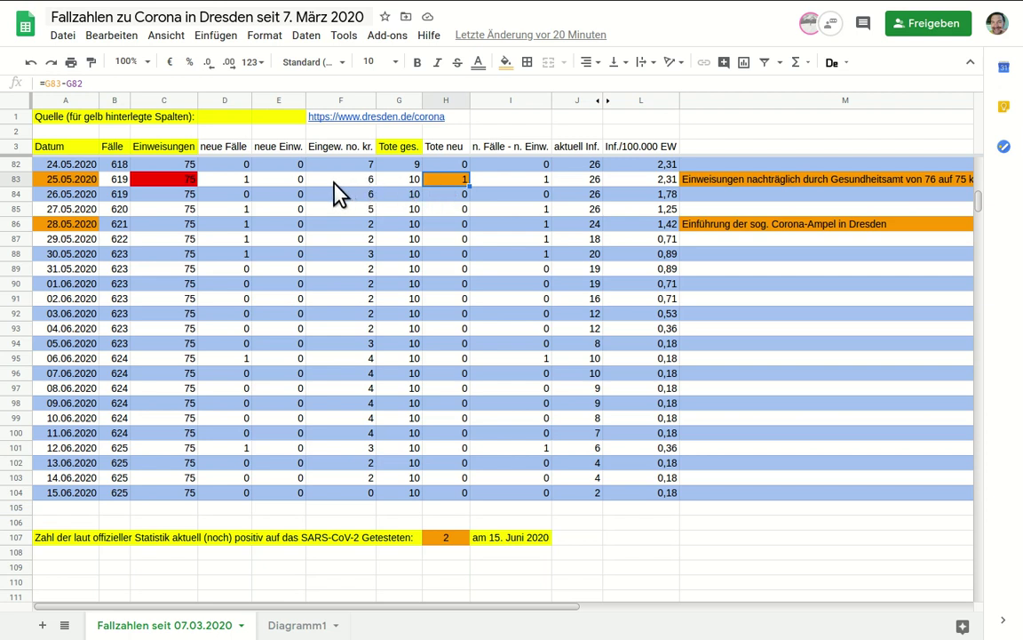
# Step: Examine the 15.06.2020 formulas for hospitalised and currently infected people, including the preceding two weeks of the n. Fälle - n. Einw. column
pyautogui.click(362, 494)
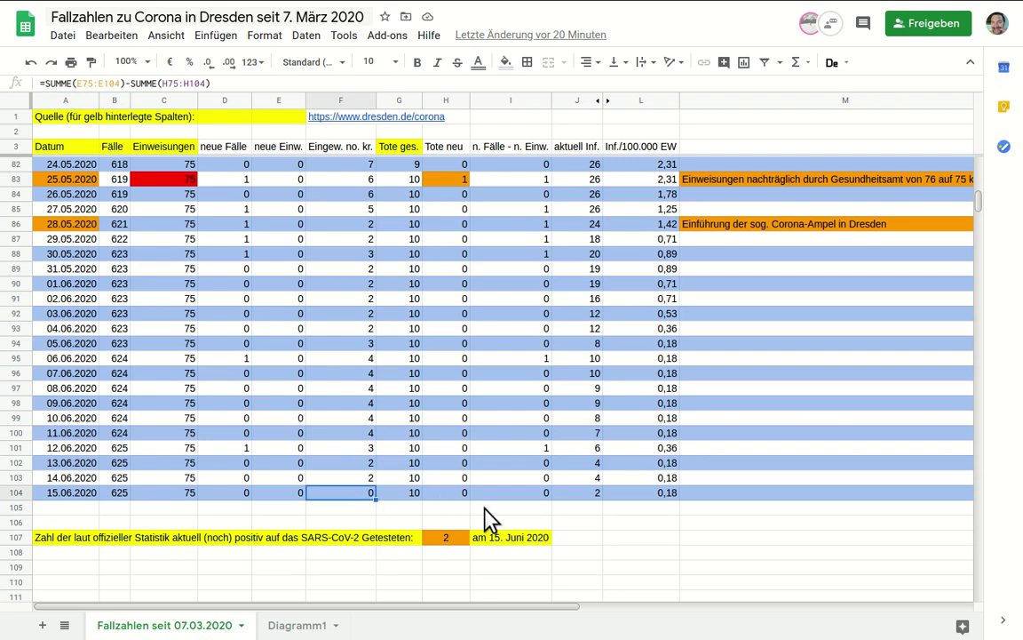
pyautogui.click(574, 494)
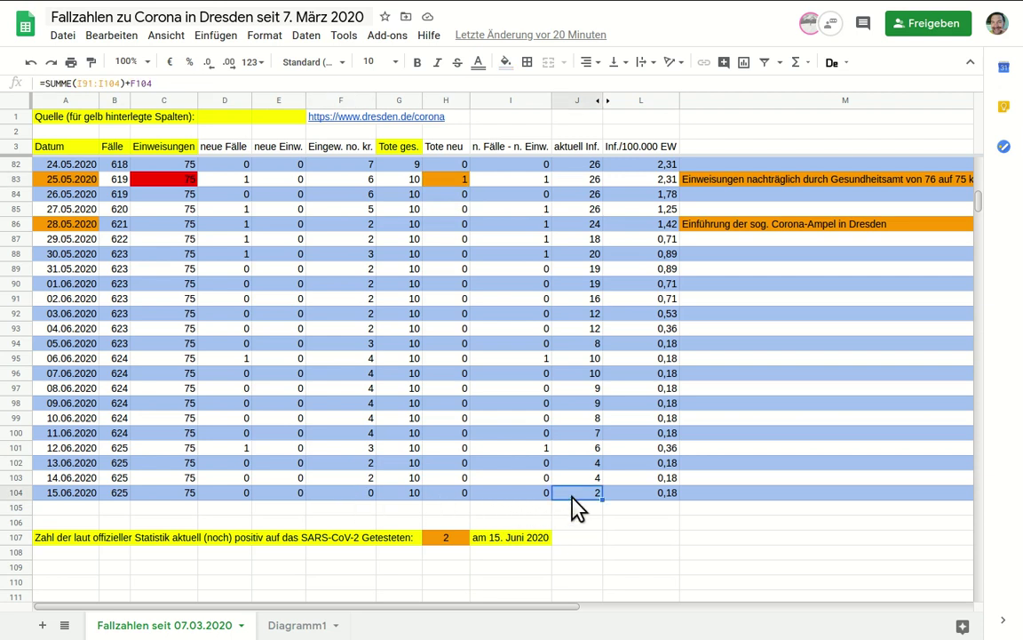
pyautogui.click(522, 494)
pyautogui.moveTo(517, 494); pyautogui.dragTo(521, 282)
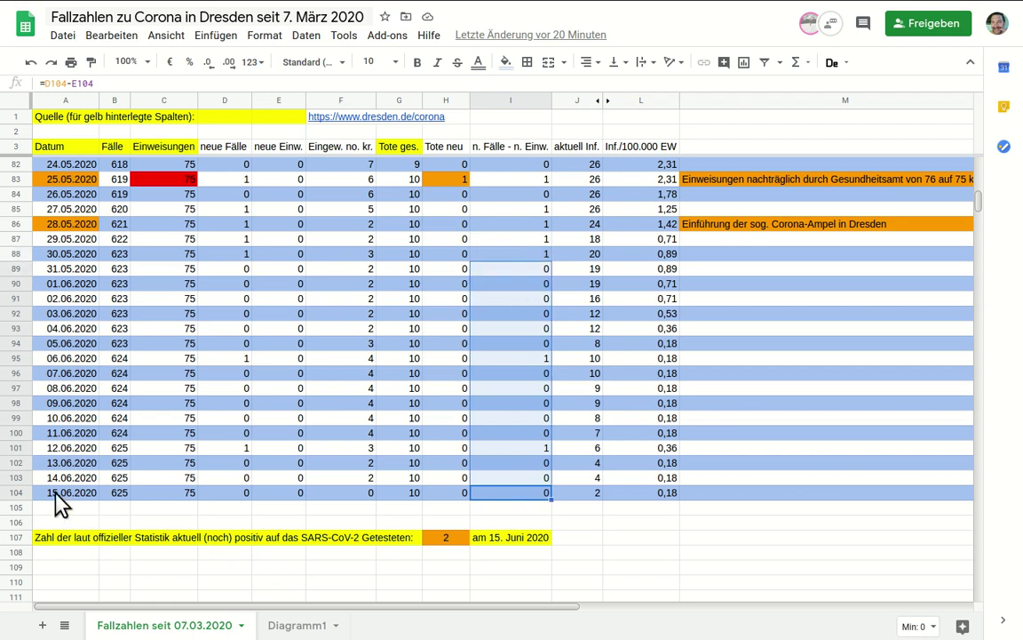
pyautogui.click(540, 284)
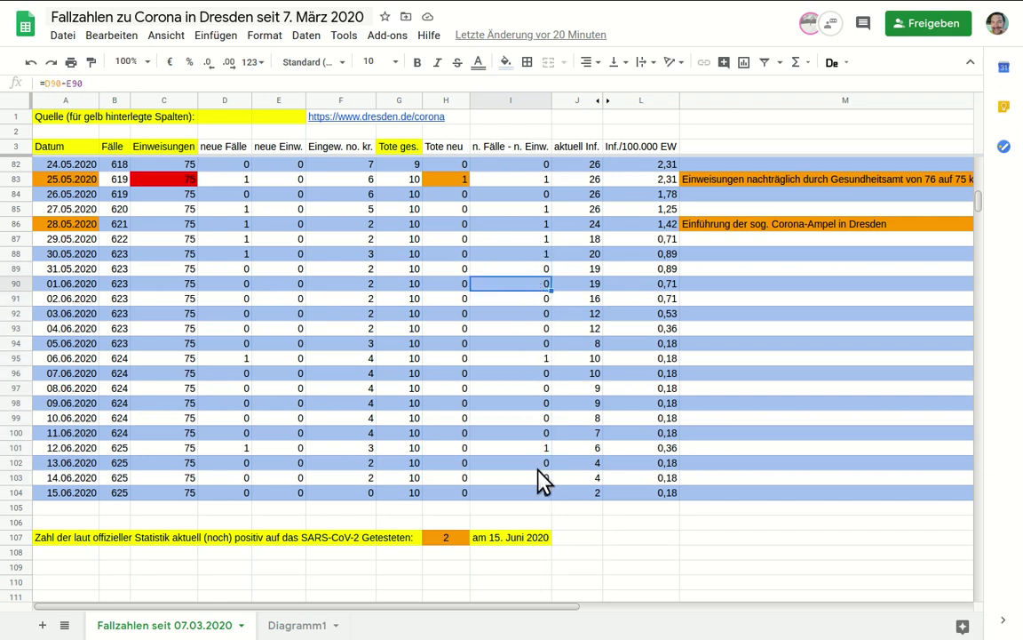
pyautogui.click(589, 494)
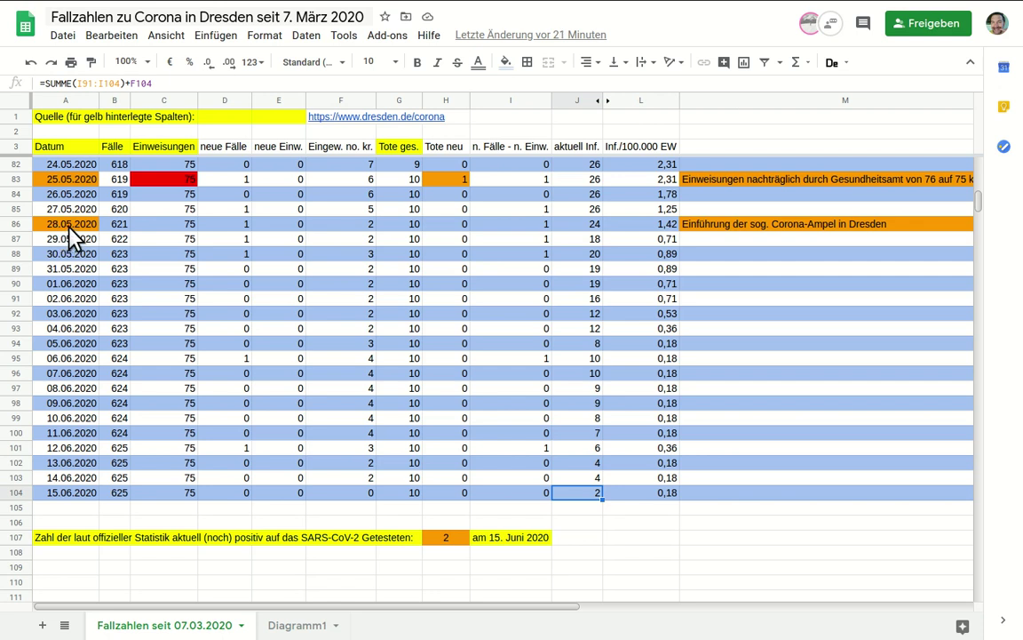
# Step: Compare the incidence at the Corona-Ampel introduction on 28.05.2020 with the Inf./100.000 EW values around 06.04.2020 and 07.04.2020
pyautogui.click(742, 229)
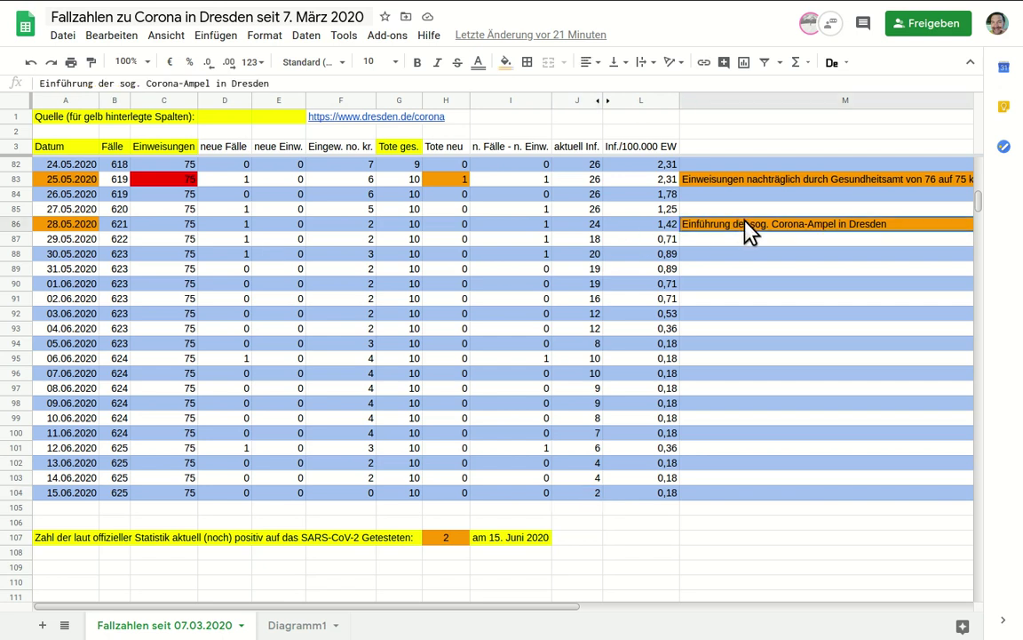
pyautogui.click(662, 227)
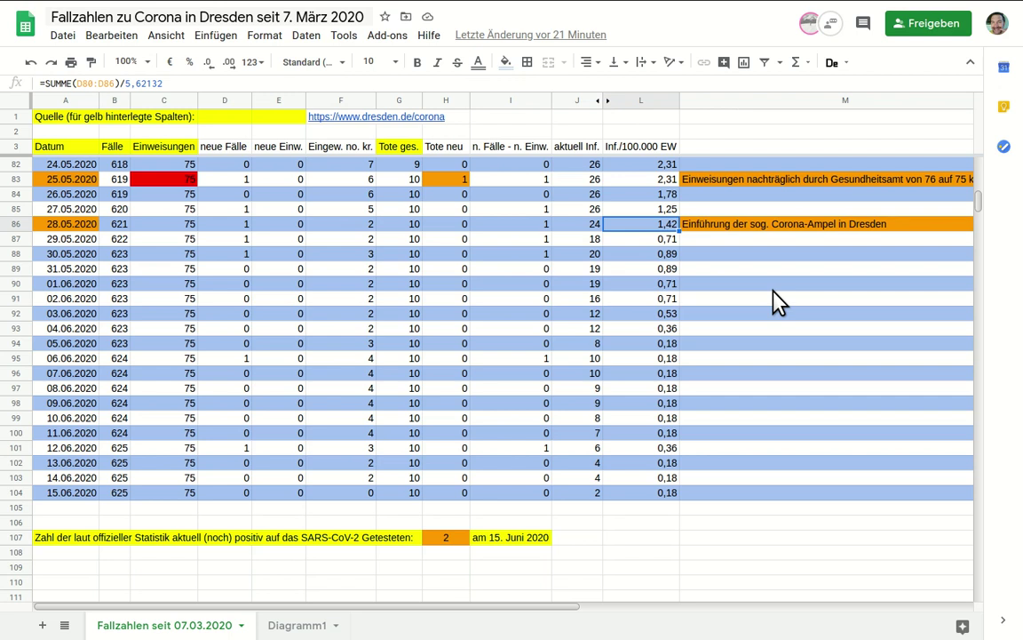
pyautogui.press('pageup')
pyautogui.press('pageup')
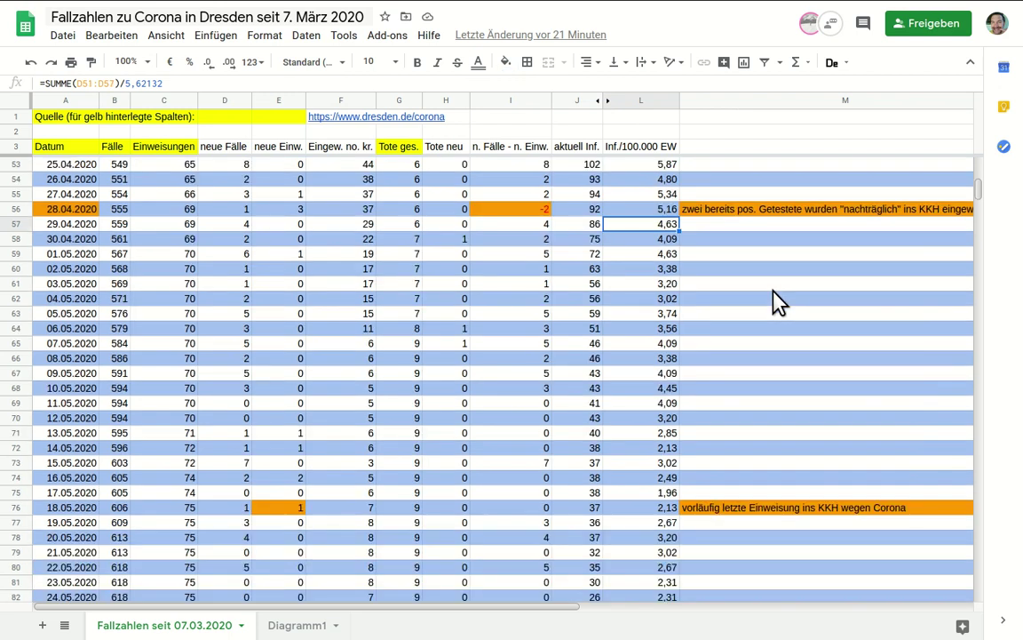
pyautogui.click(647, 301)
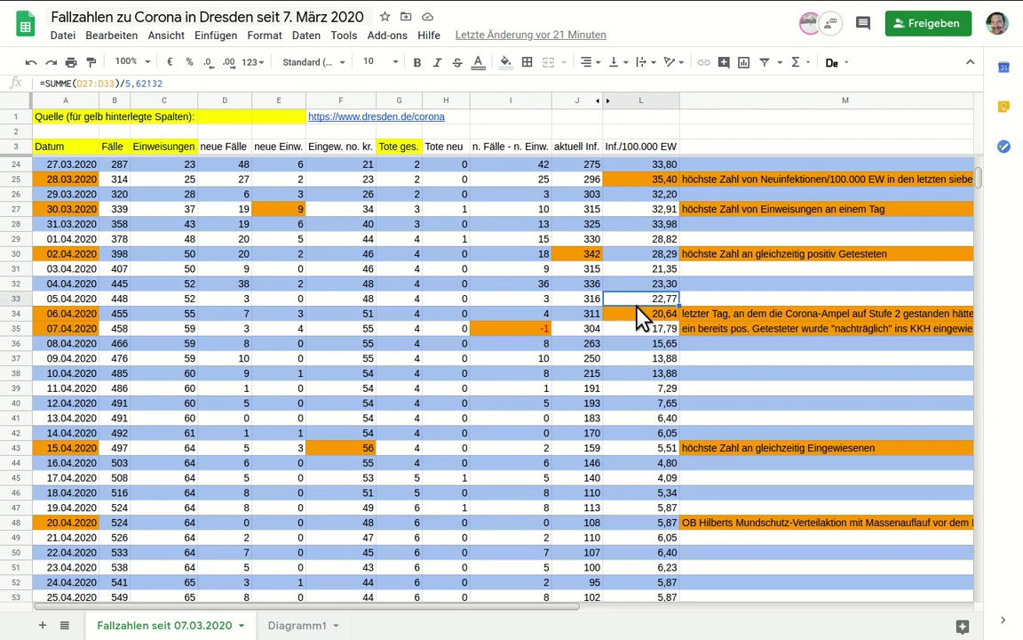
pyautogui.click(18, 314)
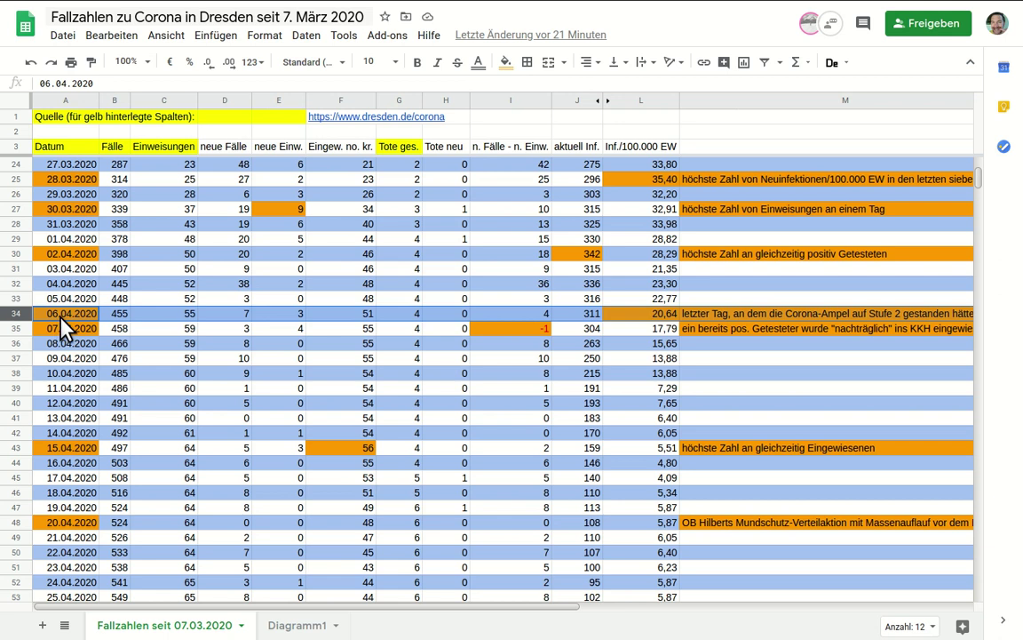
pyautogui.click(659, 328)
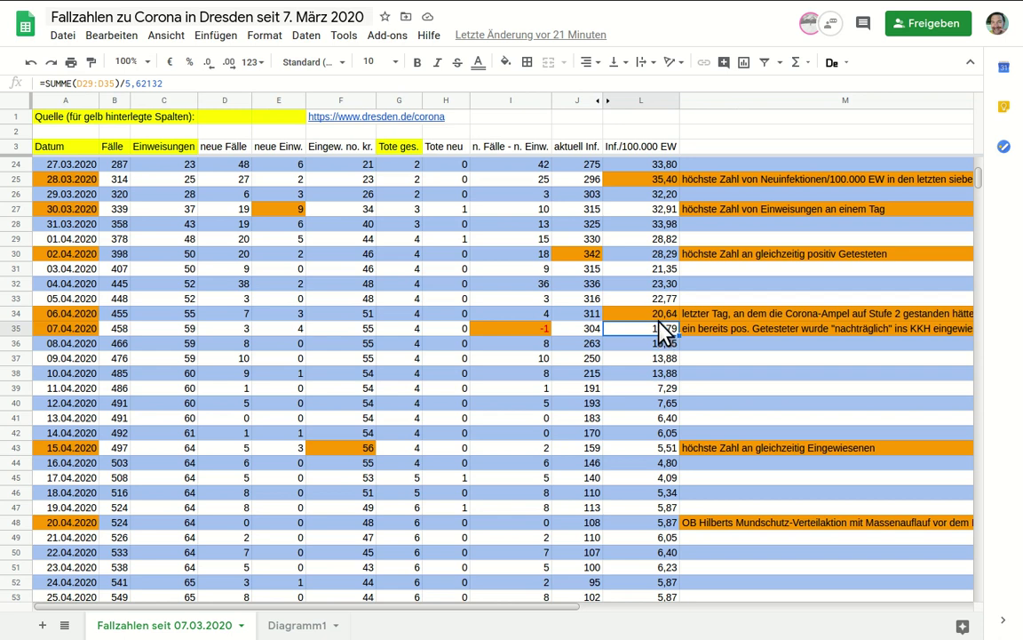
# Step: Inspect the highlighted incidence record of 28.03.2020 and the currently infected record of 02.04.2020
pyautogui.click(662, 179)
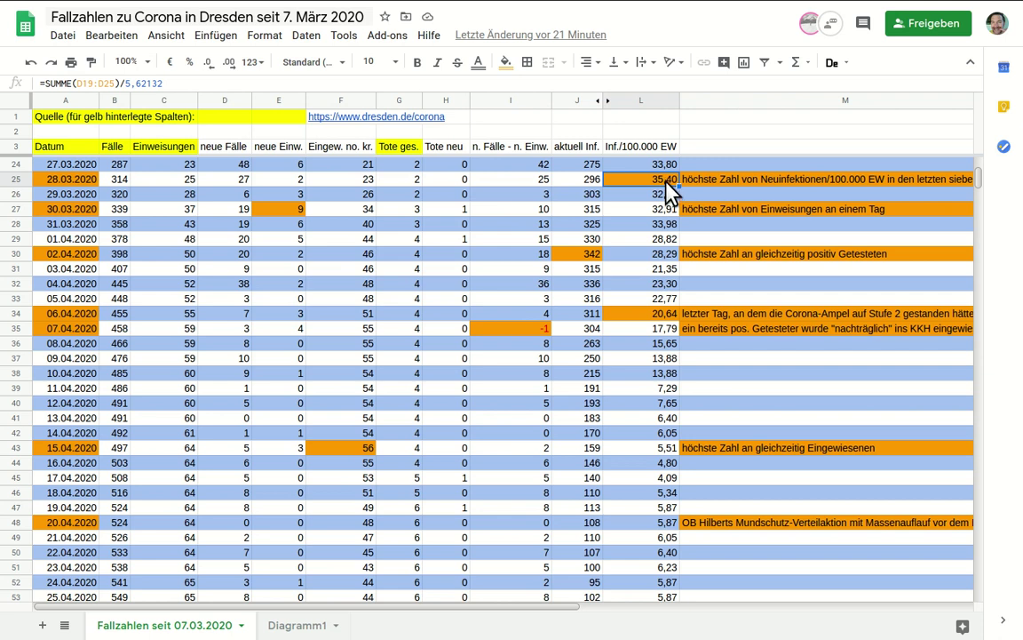
pyautogui.click(71, 180)
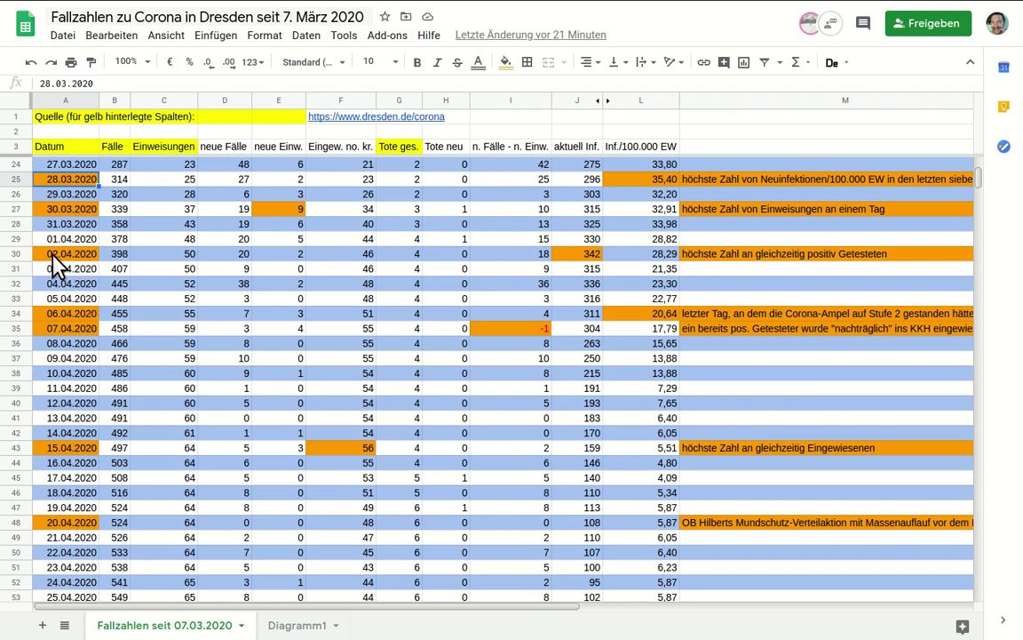
pyautogui.click(578, 256)
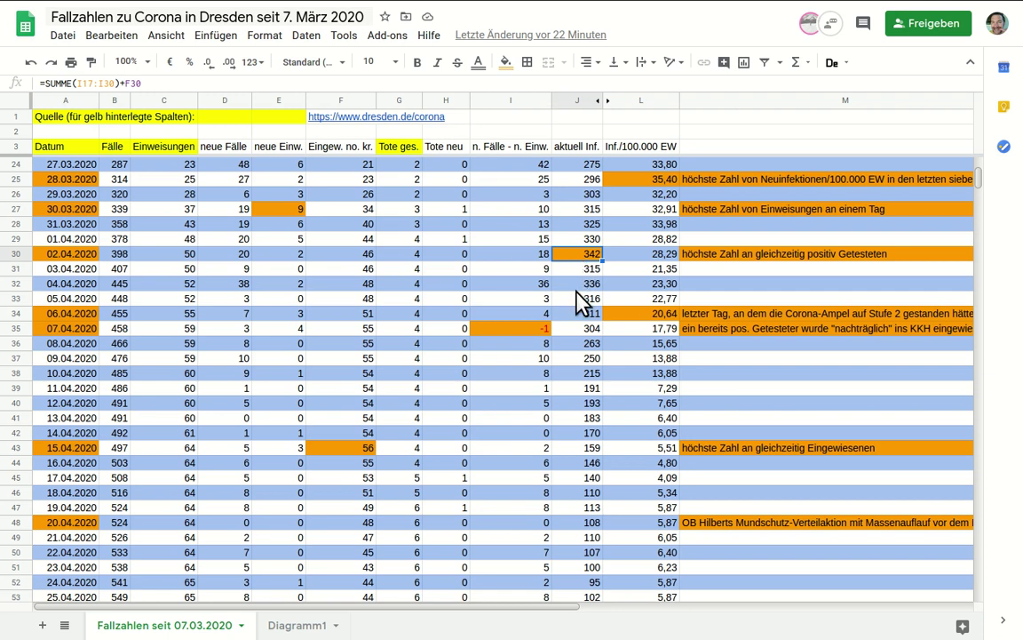
# Step: Examine the March 2020 entries: new cases on 25.03., hospitalised and total deaths on 23.03., and n. Fälle - n. Einw. on 11.03
pyautogui.press('pageup')
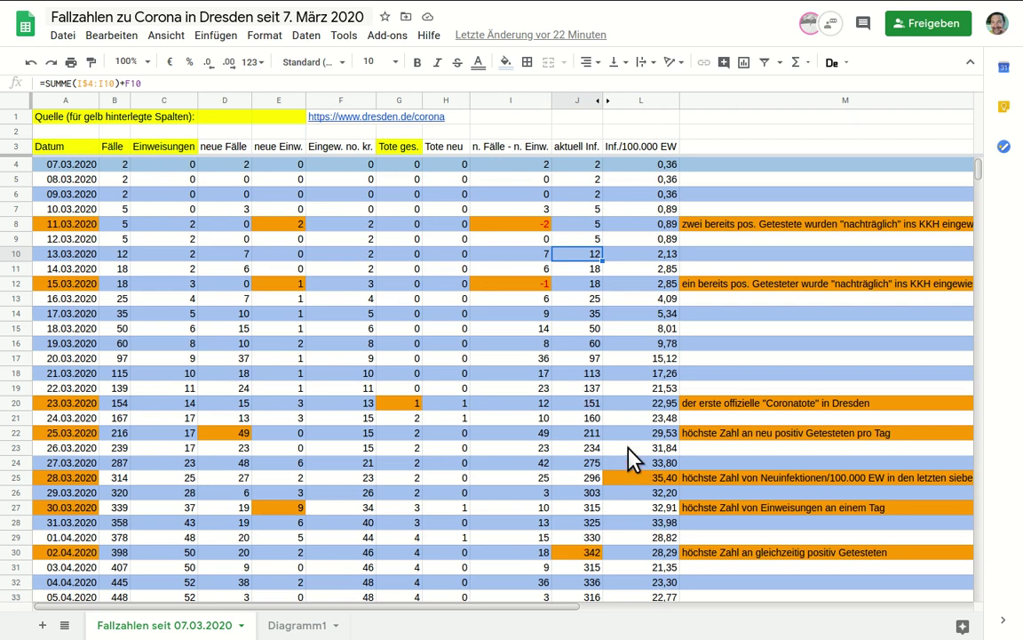
pyautogui.click(202, 429)
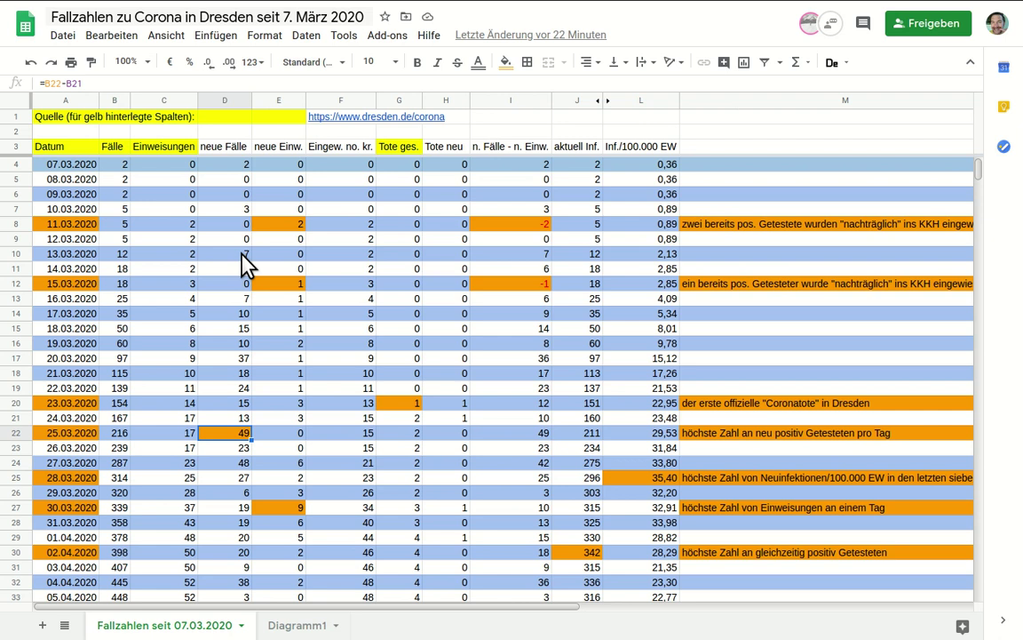
pyautogui.click(267, 252)
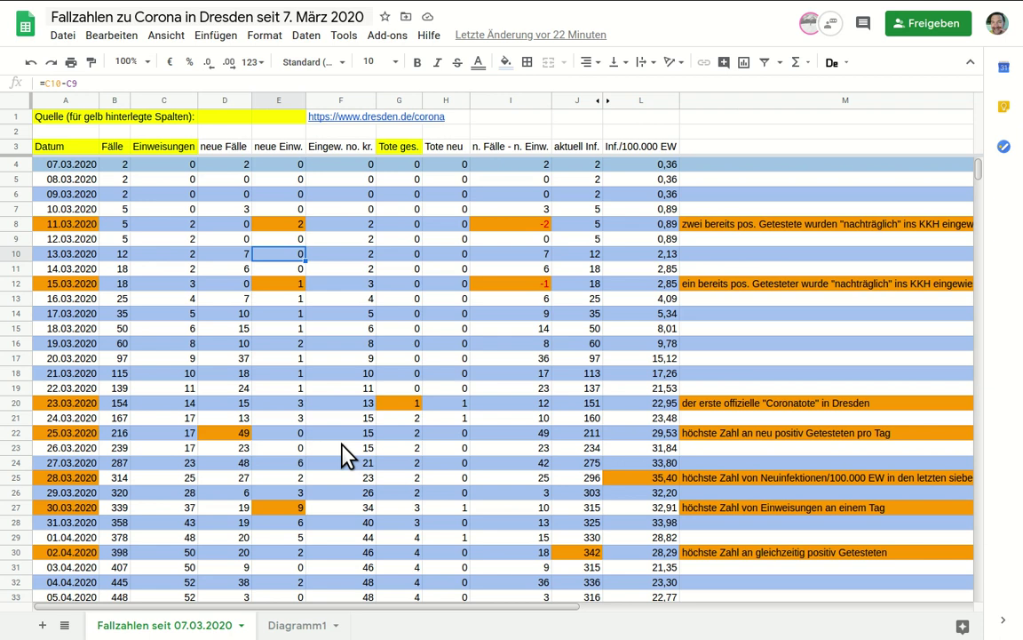
pyautogui.click(365, 403)
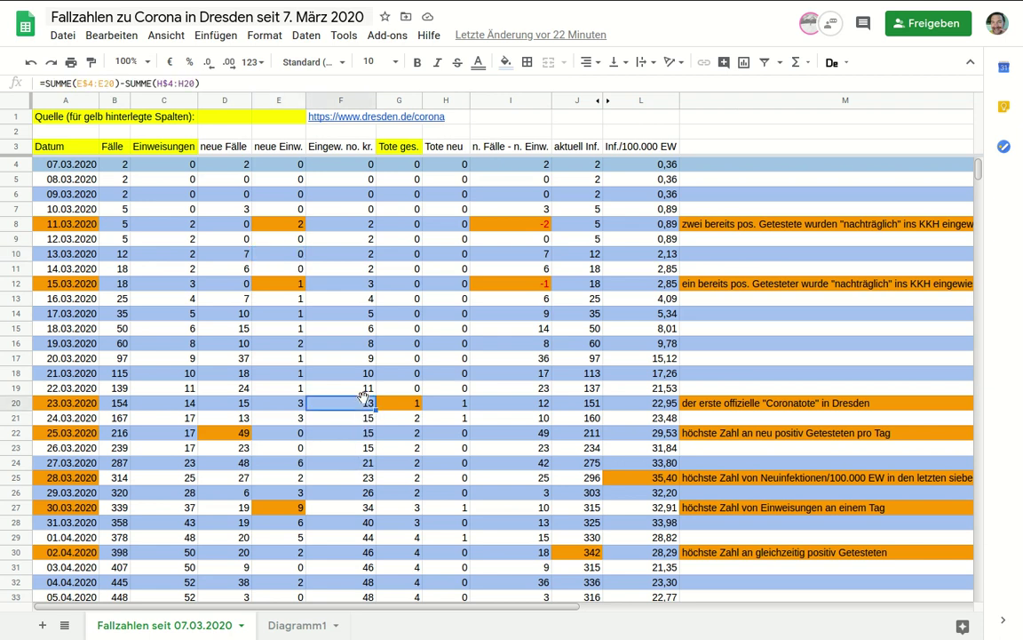
pyautogui.click(408, 401)
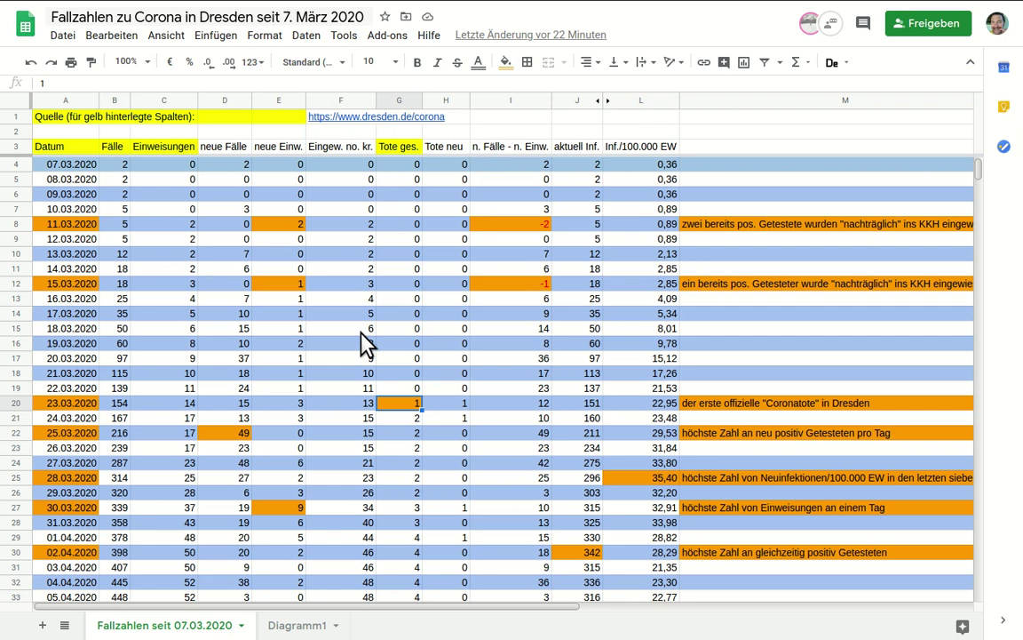
pyautogui.click(527, 227)
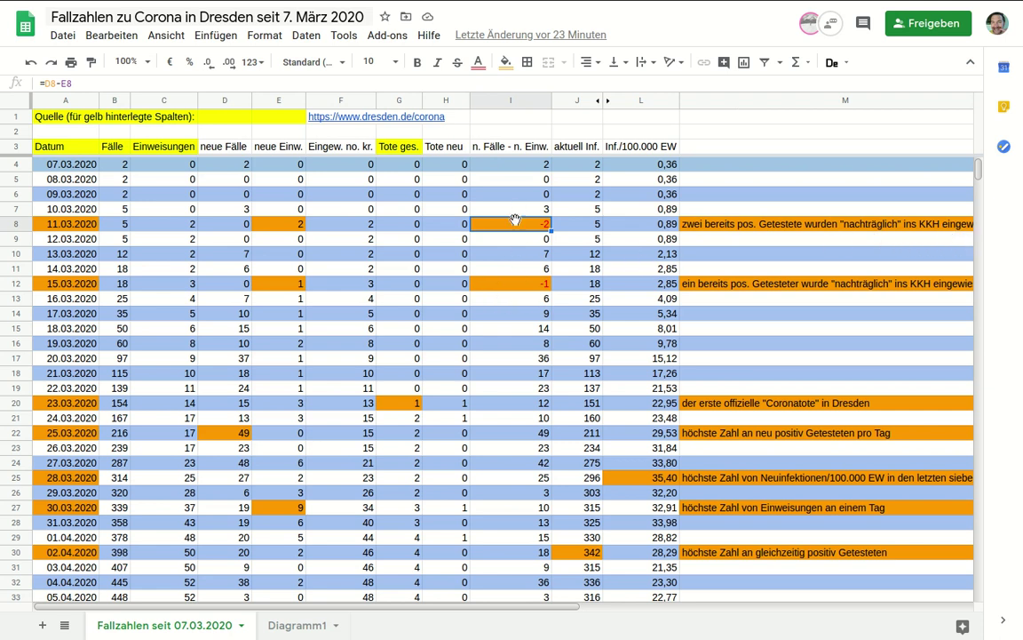
# Step: Inspect the highlighted negative n. Fälle - n. Einw. entries and their formulas for 15.03., 28.04. and 07.04.2020
pyautogui.click(505, 288)
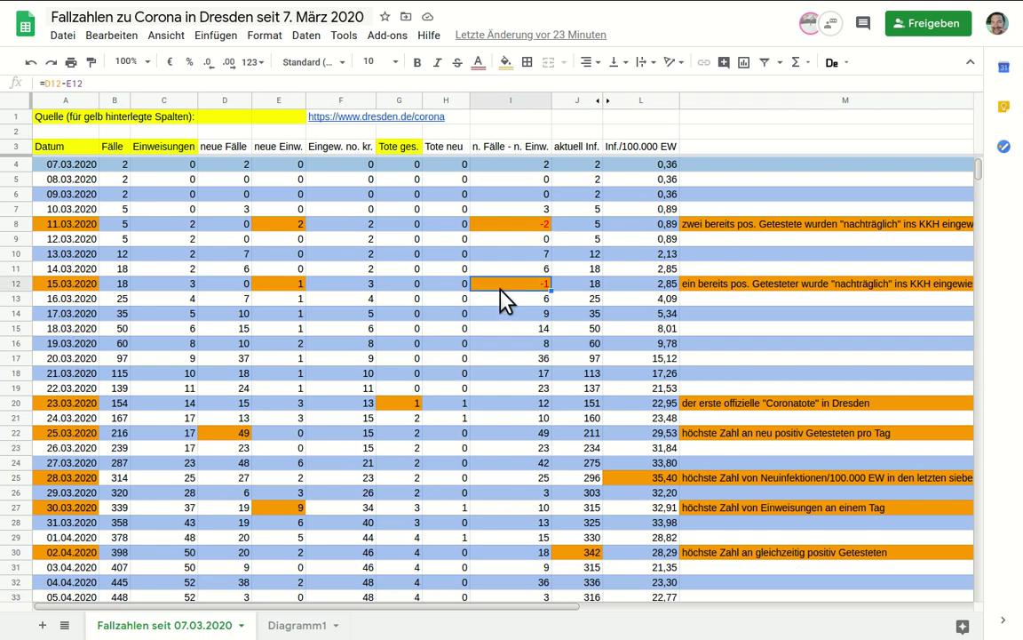
pyautogui.press('pagedown')
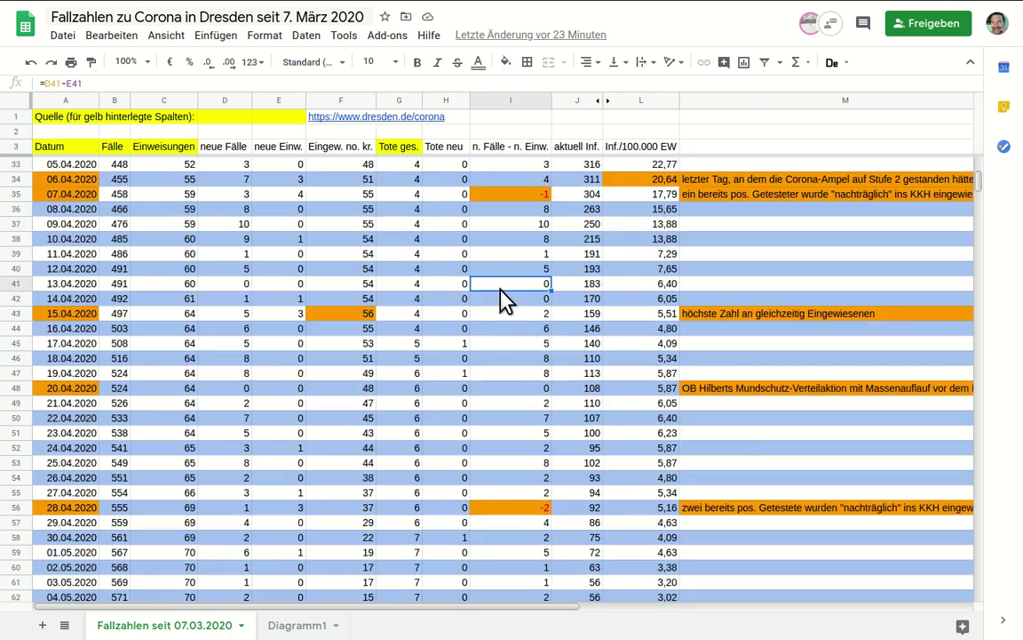
pyautogui.click(510, 511)
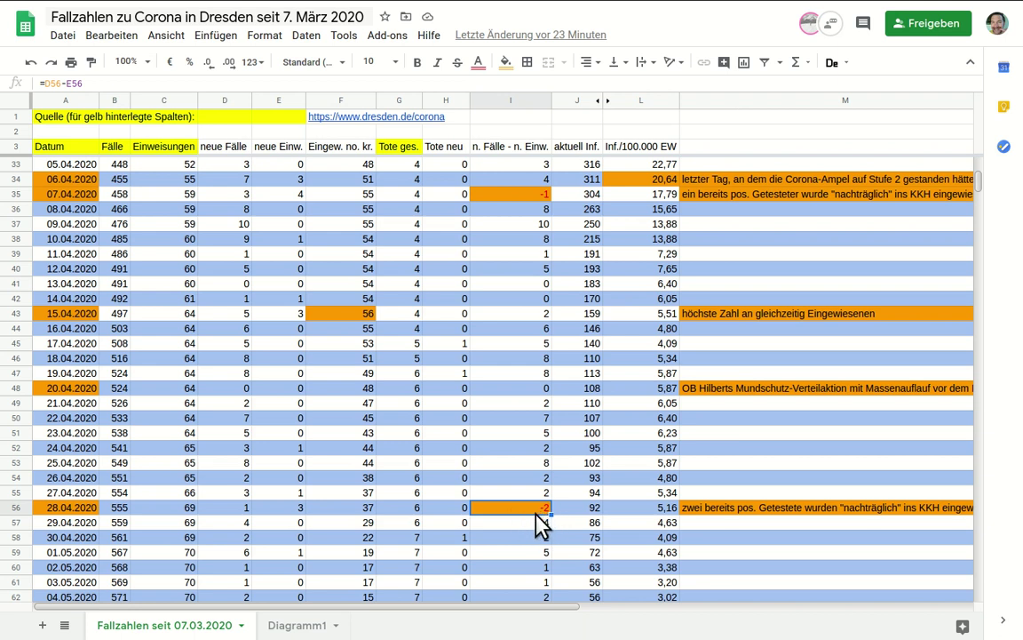
pyautogui.click(536, 196)
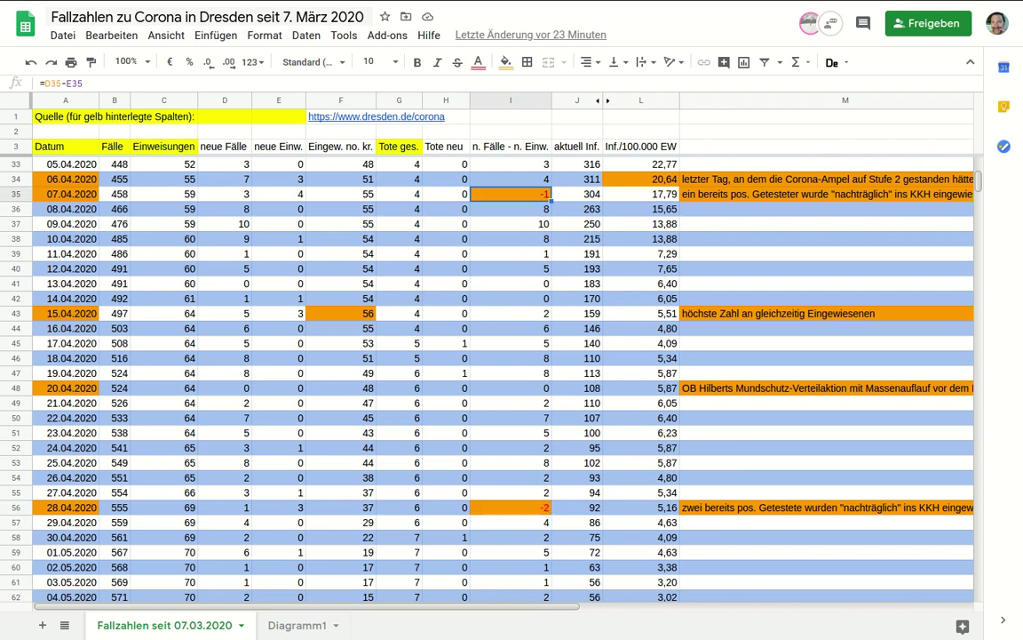
# Step: Examine the 15.06.2020 formulas for the currently infected people and the infections per 100,000 inhabitants
pyautogui.scroll(-5, 978, 186)
pyautogui.scroll(-8, 983, 200)
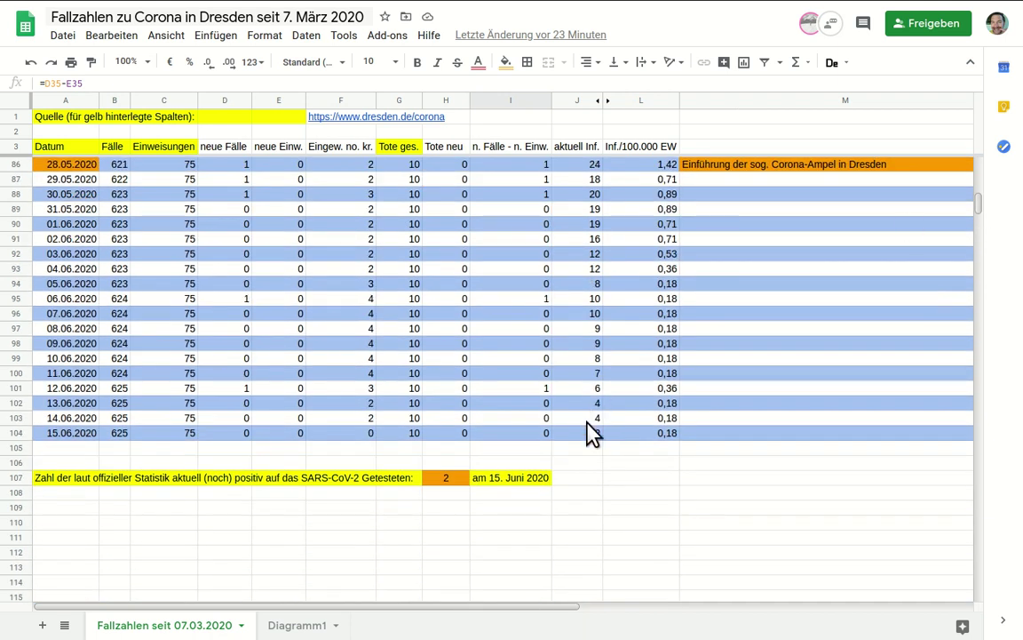
pyautogui.click(587, 433)
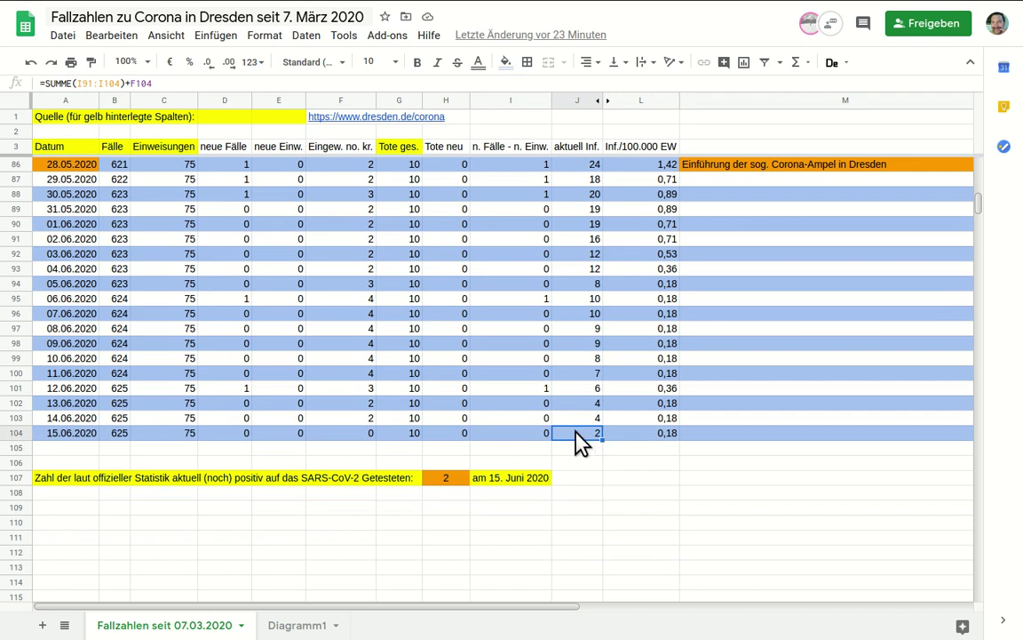
pyautogui.click(656, 432)
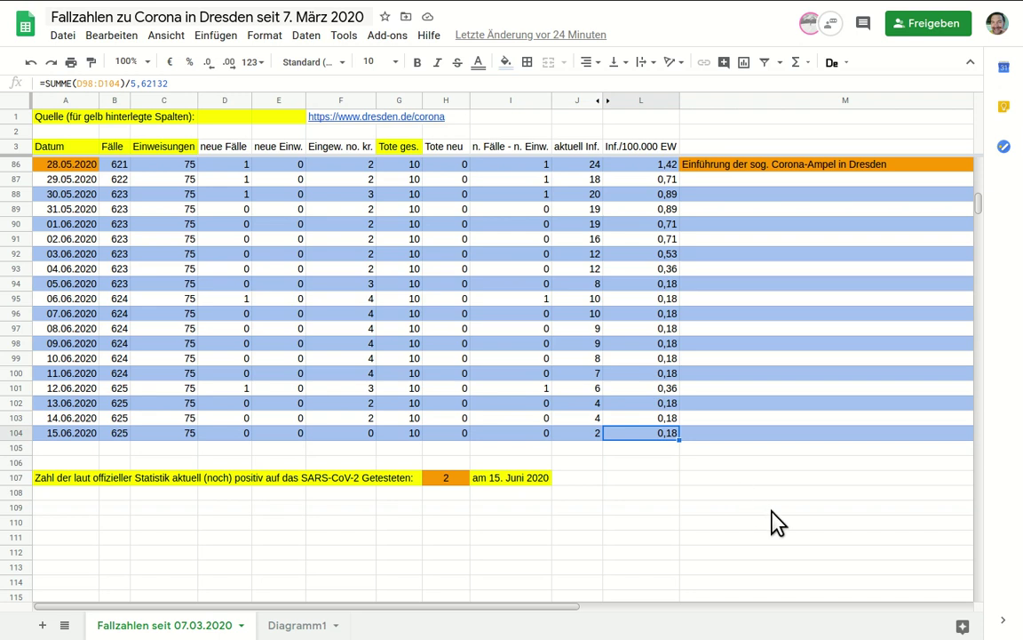
# Step: Leave the browser's full-screen view and inspect the Inf./100.000 EW formula of 02.06.2020
pyautogui.press('F11')
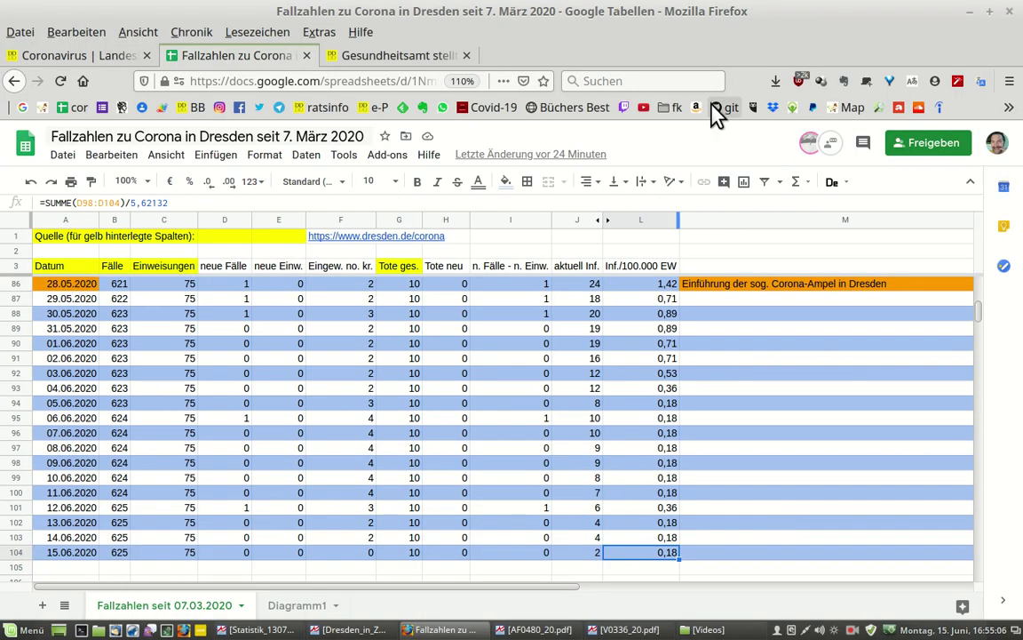
pyautogui.click(653, 363)
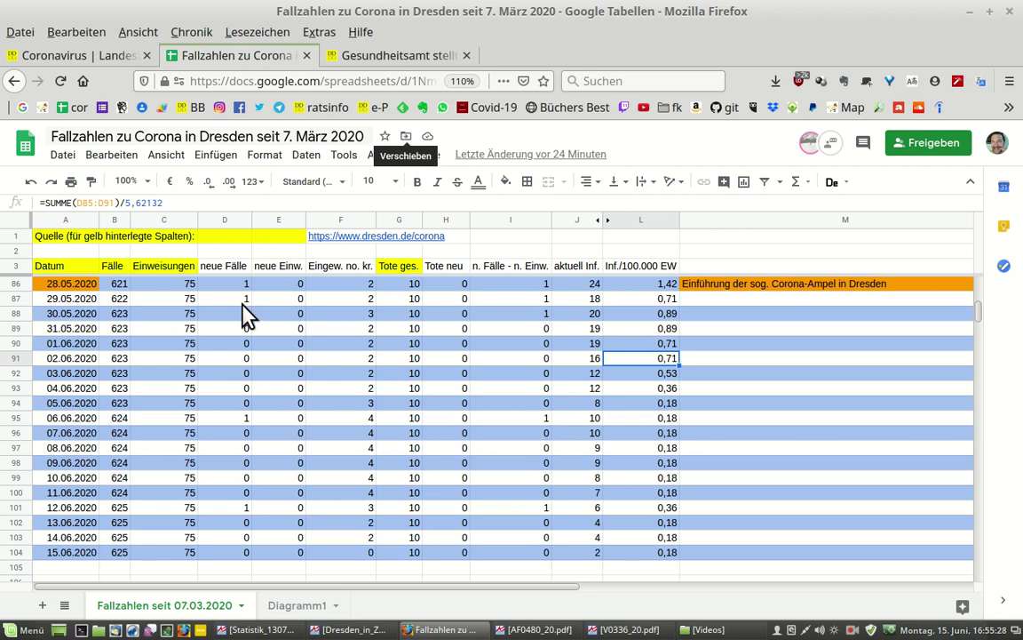
# Step: Review the June 2020 entries in the Fälle column, going from the end of the table back to 08.06.2020
pyautogui.click(119, 344)
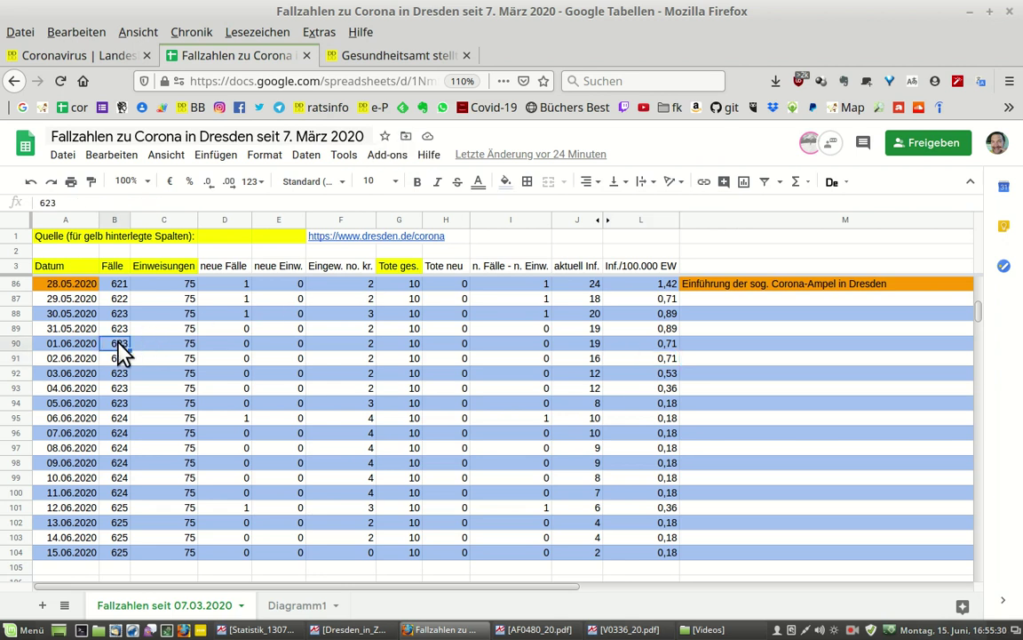
pyautogui.scroll(-5, 119, 345)
pyautogui.click(119, 343)
pyautogui.press('Up')
pyautogui.press('Up')
pyautogui.press('Up')
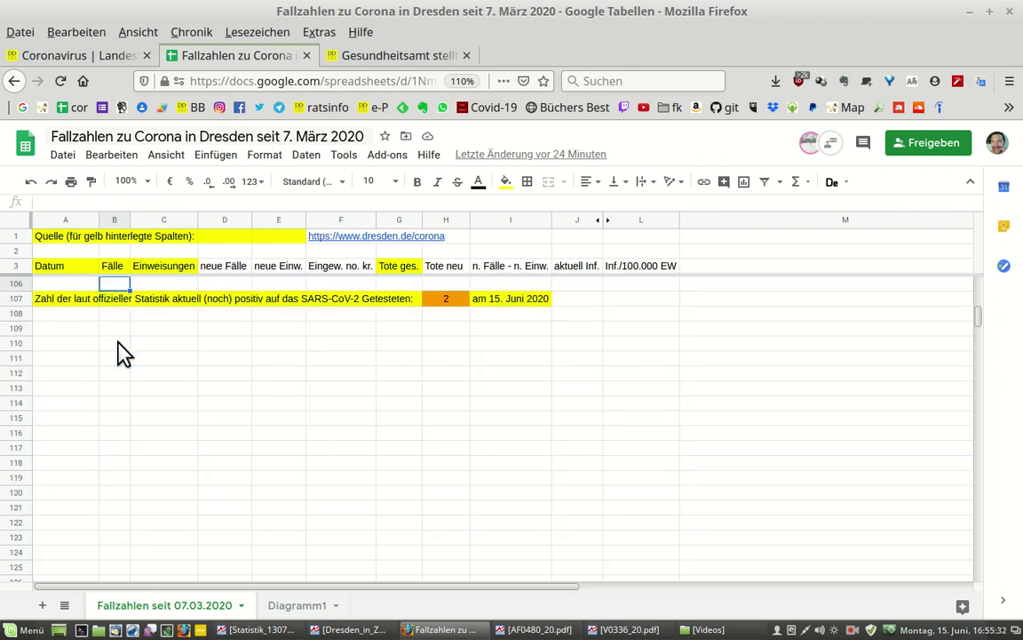
pyautogui.press('Up')
pyautogui.press('Up')
pyautogui.press('Up')
pyautogui.press('Up')
pyautogui.press('Up')
pyautogui.press('Up')
pyautogui.press('Up')
pyautogui.press('Up')
pyautogui.press('Up')
pyautogui.press('Up')
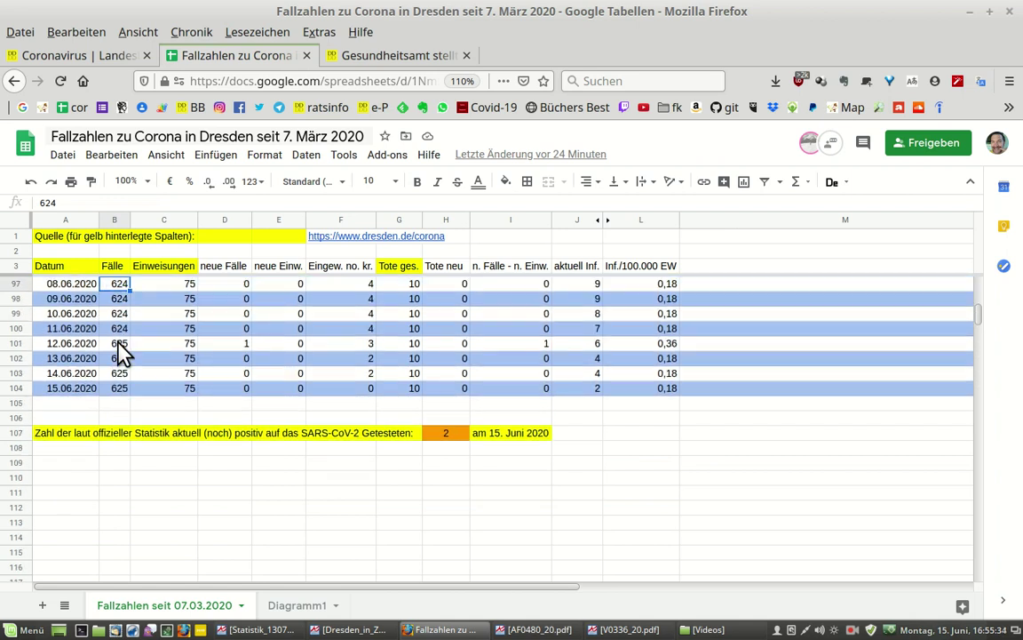